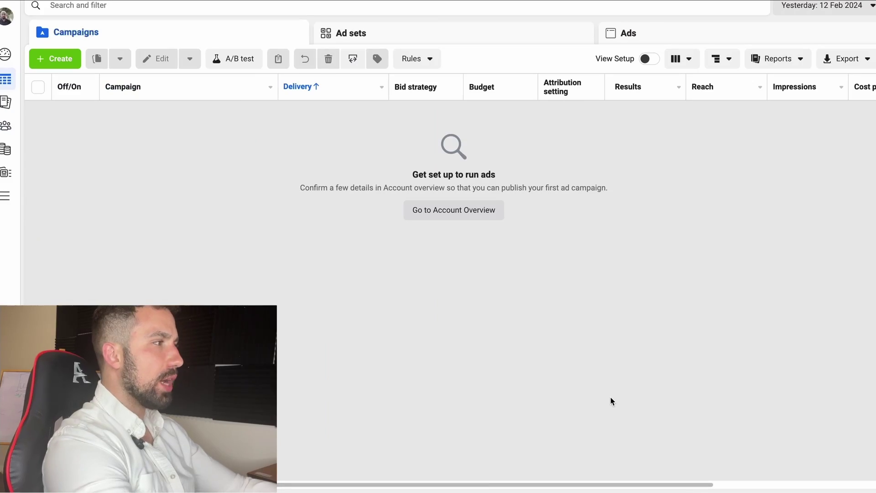
Create a new campaign with Sales as the objective
{"action": "left_click", "coordinate": [60, 54]}
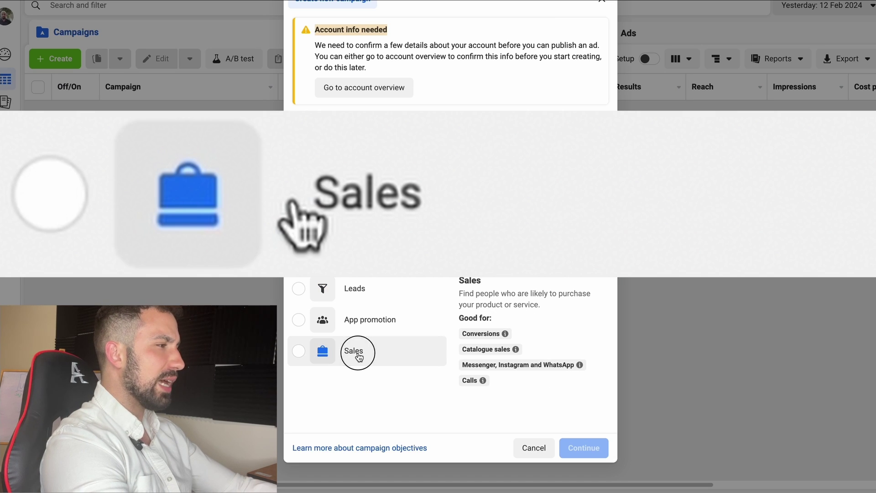
{"action": "left_click", "coordinate": [353, 354]}
{"action": "left_click", "coordinate": [584, 448]}
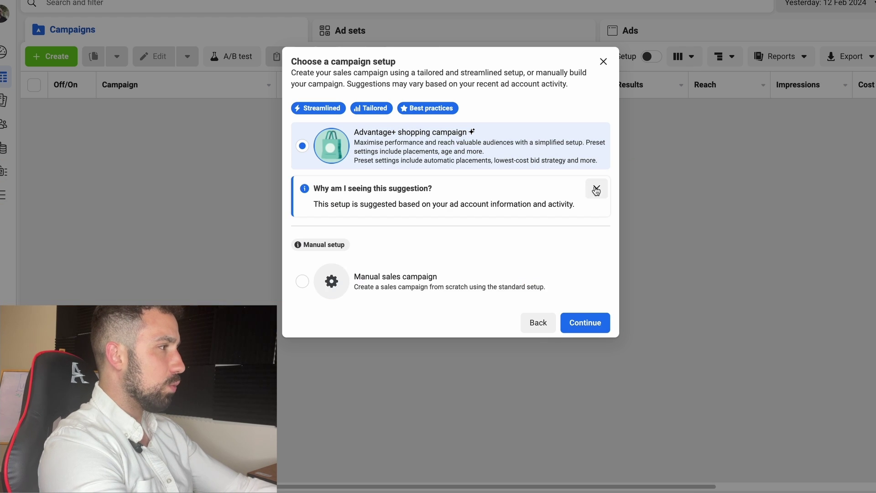
Continue with Advantage+ shopping, then review Website conversion, maximise conversions, pixel and United States location
{"action": "left_click", "coordinate": [600, 328]}
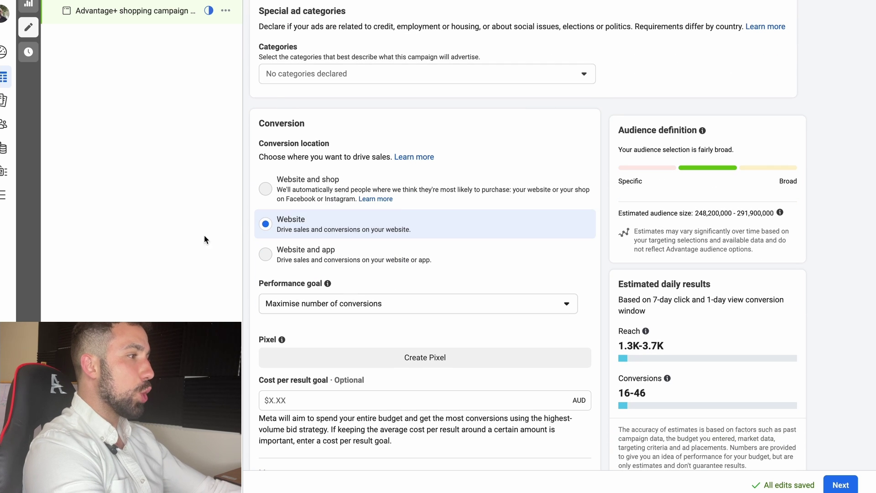
{"action": "scroll", "coordinate": [359, 318], "scroll_direction": "down", "scroll_amount": 1}
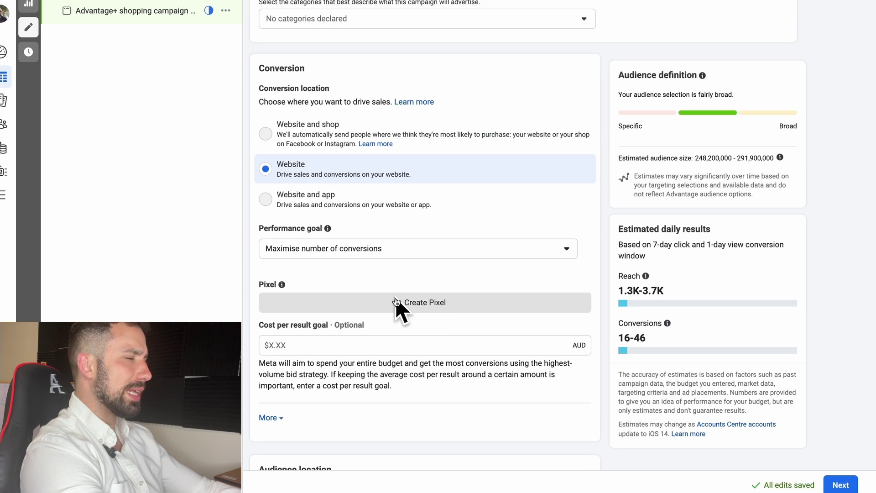
{"action": "scroll", "coordinate": [446, 313], "scroll_direction": "down", "scroll_amount": 1}
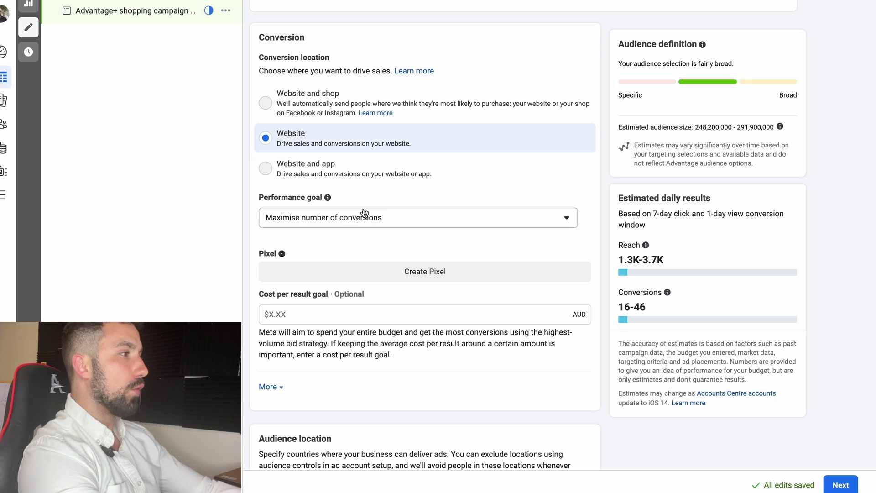
{"action": "scroll", "coordinate": [346, 214], "scroll_direction": "down", "scroll_amount": 3}
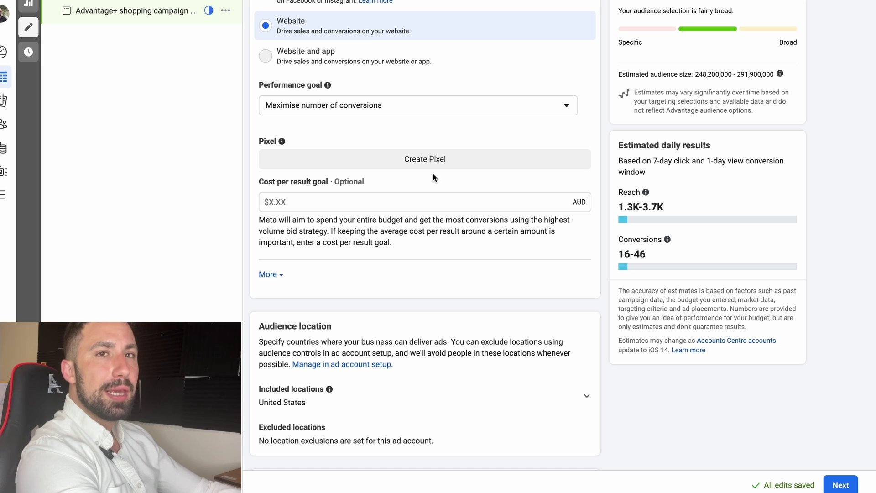
{"action": "scroll", "coordinate": [400, 308], "scroll_direction": "down", "scroll_amount": 1}
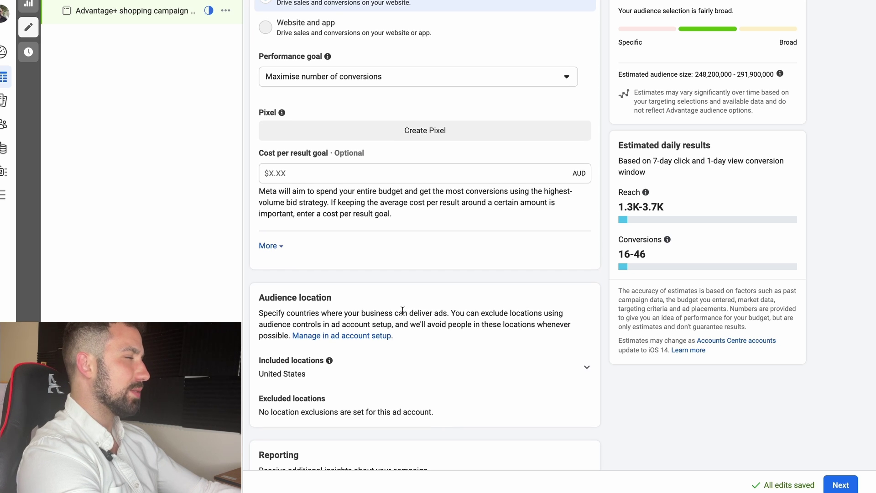
{"action": "scroll", "coordinate": [410, 330], "scroll_direction": "down", "scroll_amount": 1}
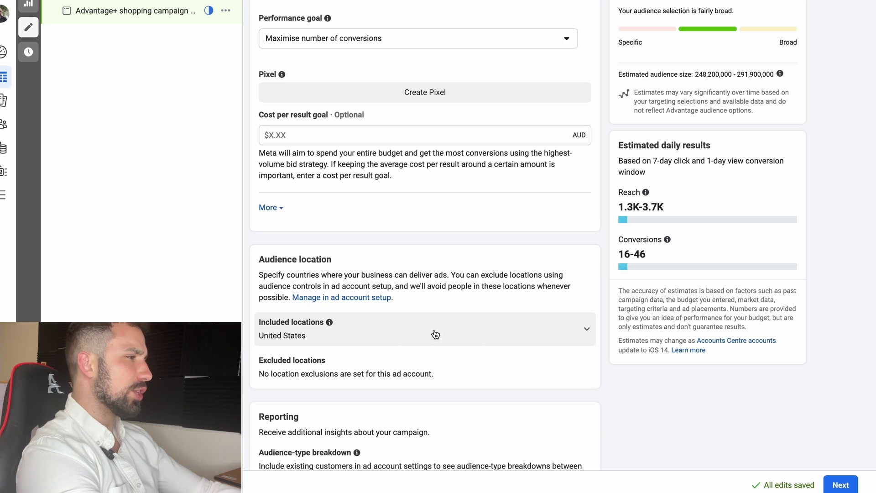
{"action": "scroll", "coordinate": [436, 334], "scroll_direction": "down", "scroll_amount": 1}
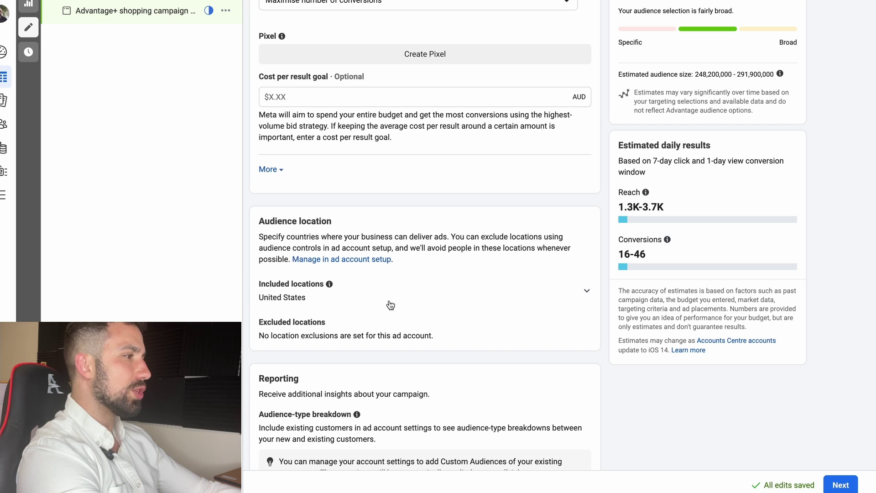
{"action": "scroll", "coordinate": [411, 302], "scroll_direction": "down", "scroll_amount": 1}
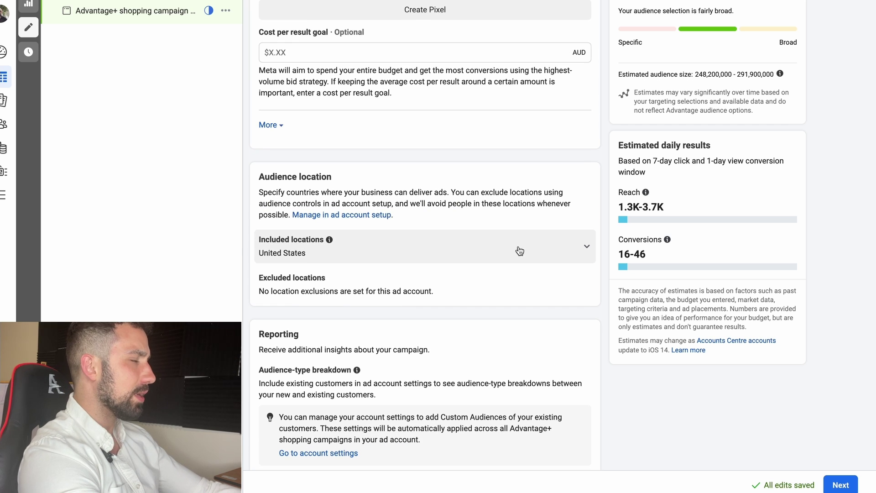
Confirm United States is the only included location and review the $20.00 daily budget and schedule
{"action": "left_click", "coordinate": [520, 250]}
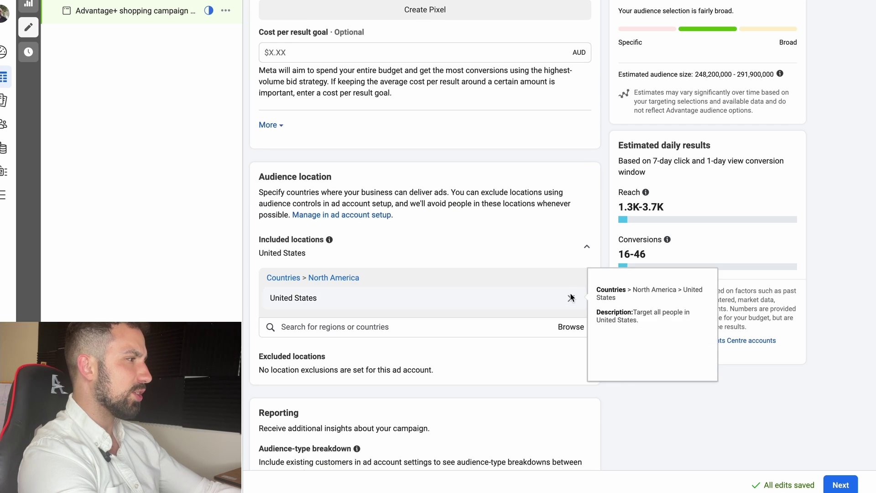
{"action": "scroll", "coordinate": [508, 319], "scroll_direction": "down", "scroll_amount": 4}
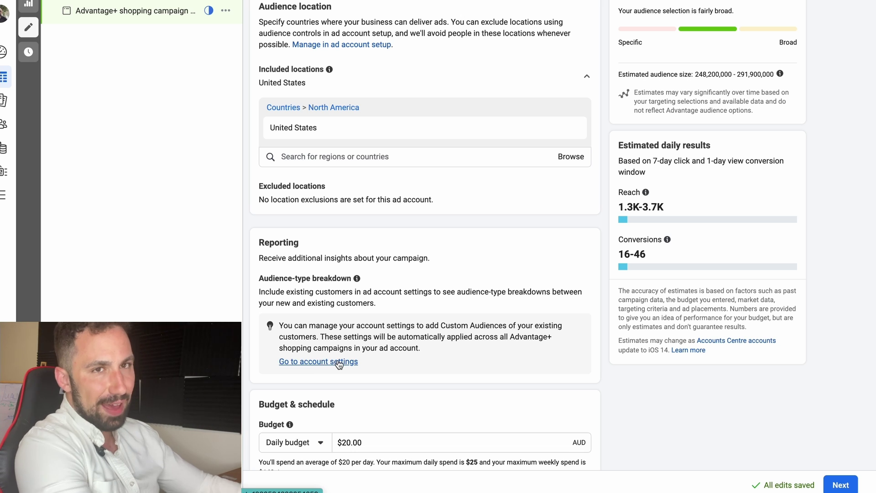
{"action": "scroll", "coordinate": [326, 280], "scroll_direction": "down", "scroll_amount": 1}
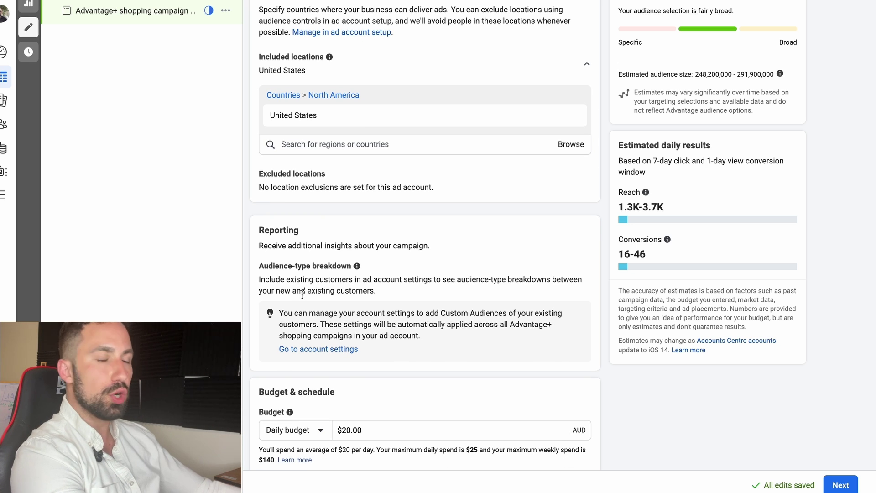
{"action": "scroll", "coordinate": [314, 296], "scroll_direction": "down", "scroll_amount": 2}
{"action": "scroll", "coordinate": [376, 287], "scroll_direction": "up", "scroll_amount": 10}
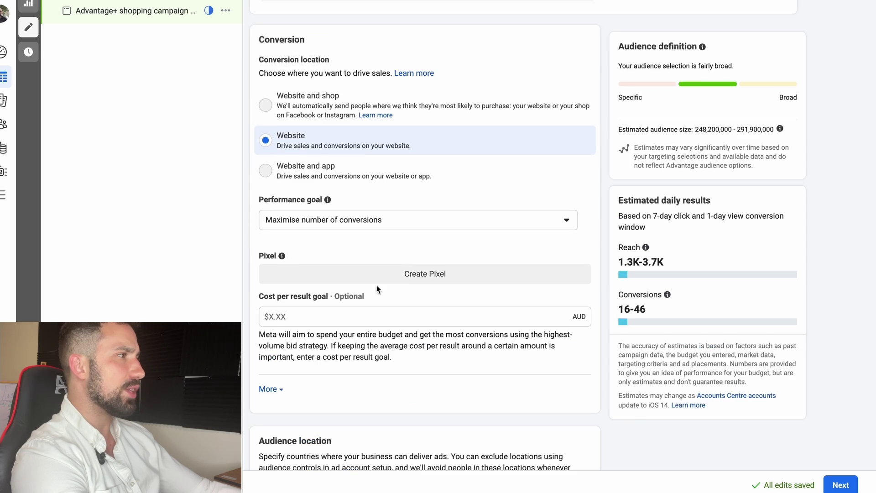
{"action": "scroll", "coordinate": [379, 288], "scroll_direction": "up", "scroll_amount": 5}
{"action": "scroll", "coordinate": [347, 173], "scroll_direction": "down", "scroll_amount": 15}
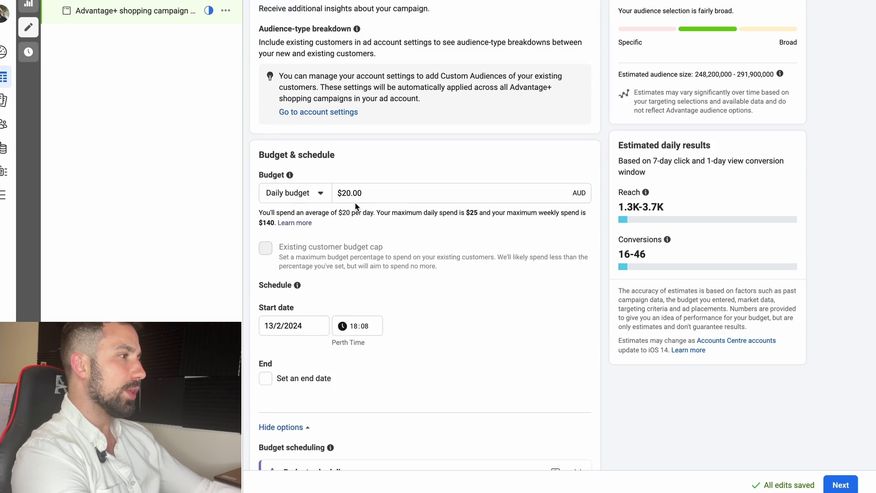
{"action": "scroll", "coordinate": [355, 206], "scroll_direction": "down", "scroll_amount": 3}
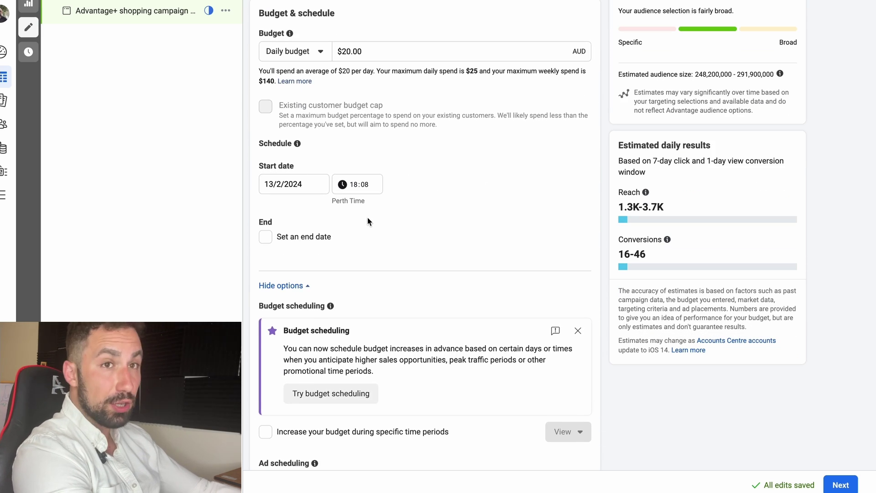
{"action": "scroll", "coordinate": [413, 222], "scroll_direction": "up", "scroll_amount": 3}
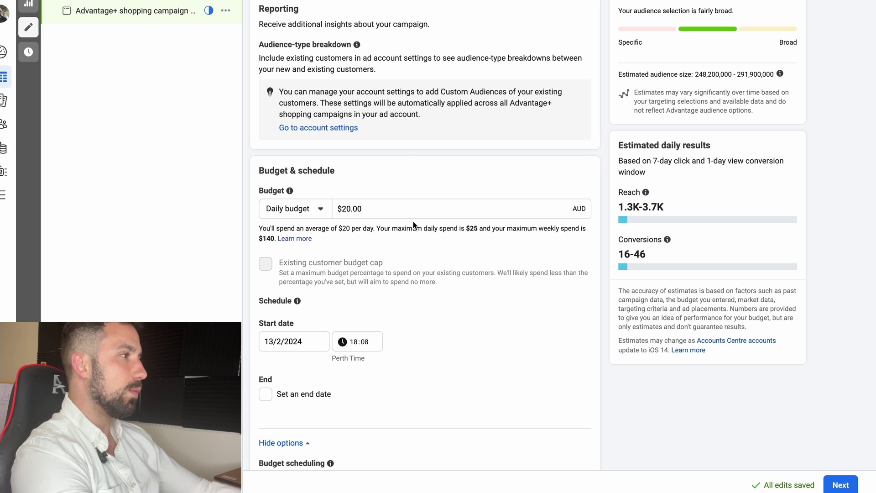
{"action": "scroll", "coordinate": [412, 221], "scroll_direction": "up", "scroll_amount": 1}
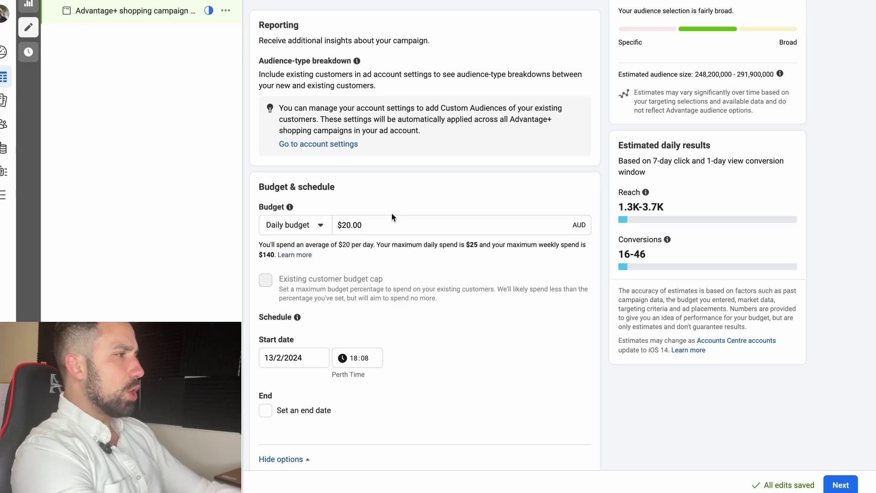
Set the daily budget to $50.00 AUD, raising estimated conversions to 39-114
{"action": "left_click", "coordinate": [385, 222]}
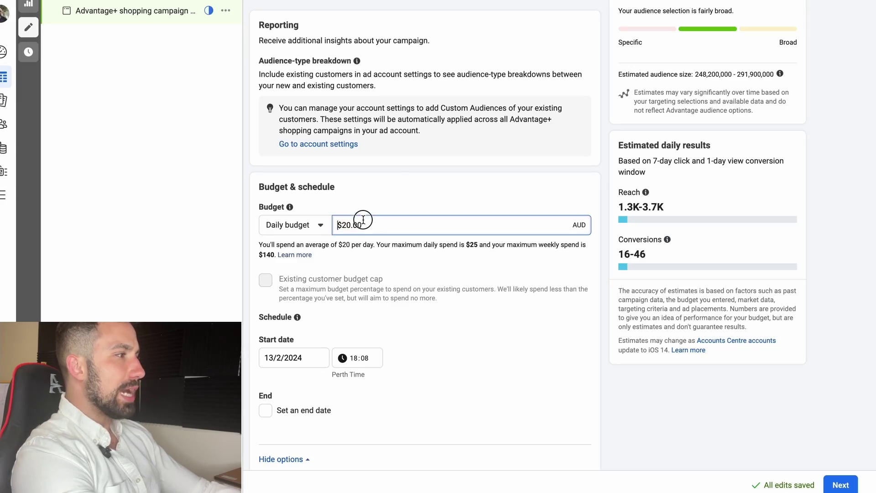
{"action": "double_click", "coordinate": [363, 219]}
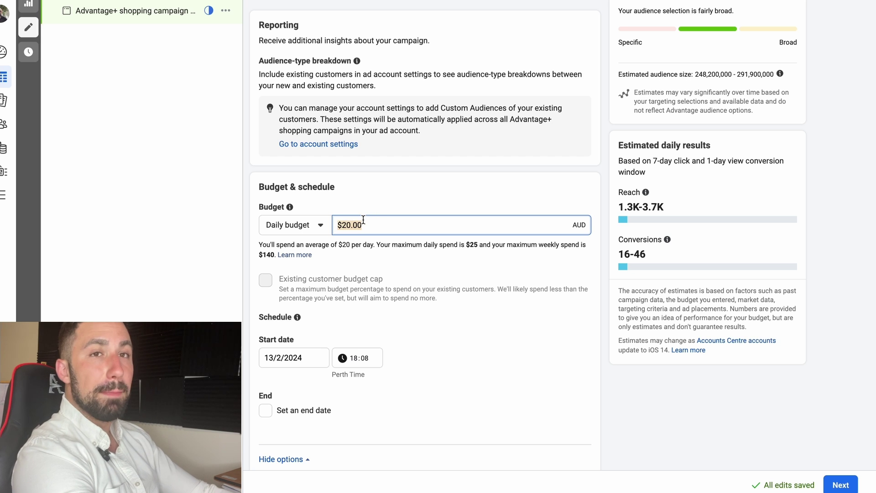
{"action": "type", "text": "50"}
{"action": "left_click", "coordinate": [379, 182]}
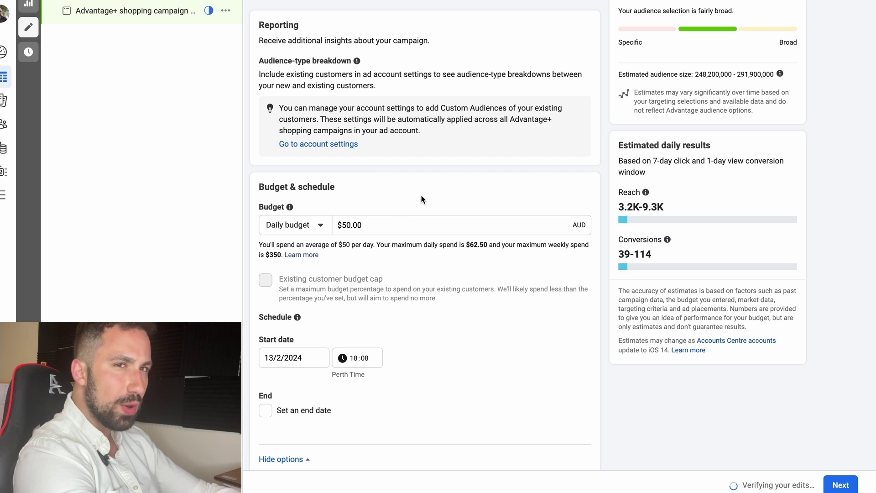
{"action": "scroll", "coordinate": [417, 194], "scroll_direction": "down", "scroll_amount": 5}
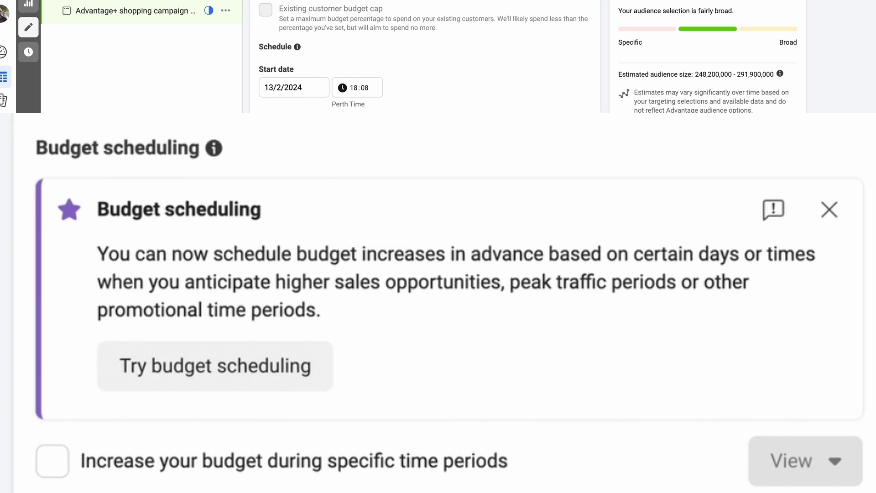
{"action": "scroll", "coordinate": [352, 205], "scroll_direction": "down", "scroll_amount": 1}
{"action": "scroll", "coordinate": [352, 205], "scroll_direction": "down", "scroll_amount": 1}
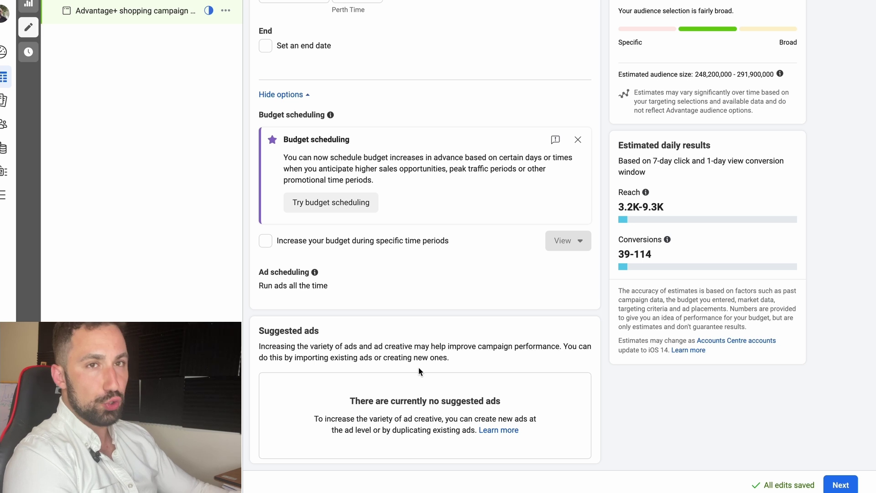
Scroll the campaign settings briefly before moving to the Shopify Orders list
{"action": "scroll", "coordinate": [418, 367], "scroll_direction": "up", "scroll_amount": 10}
{"action": "scroll", "coordinate": [463, 381], "scroll_direction": "down", "scroll_amount": 10}
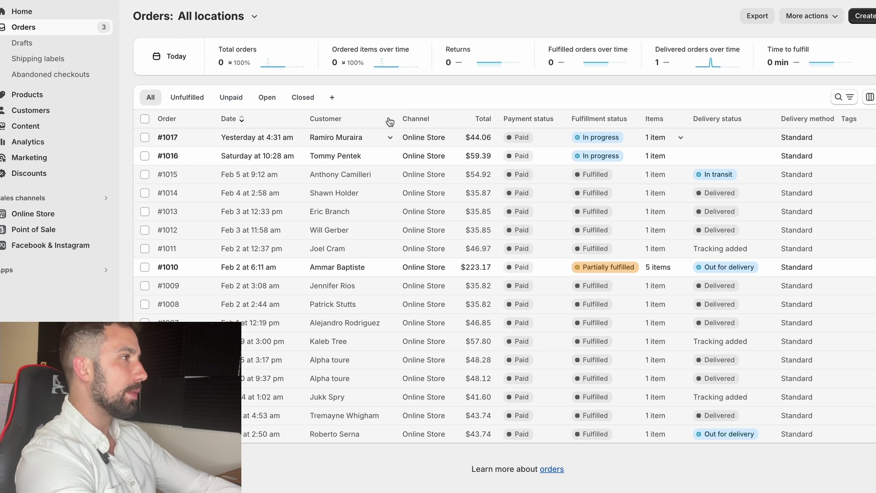
In Products, view the street-fighter t-shirt's enlarged product image, then close it
{"action": "left_click", "coordinate": [68, 94]}
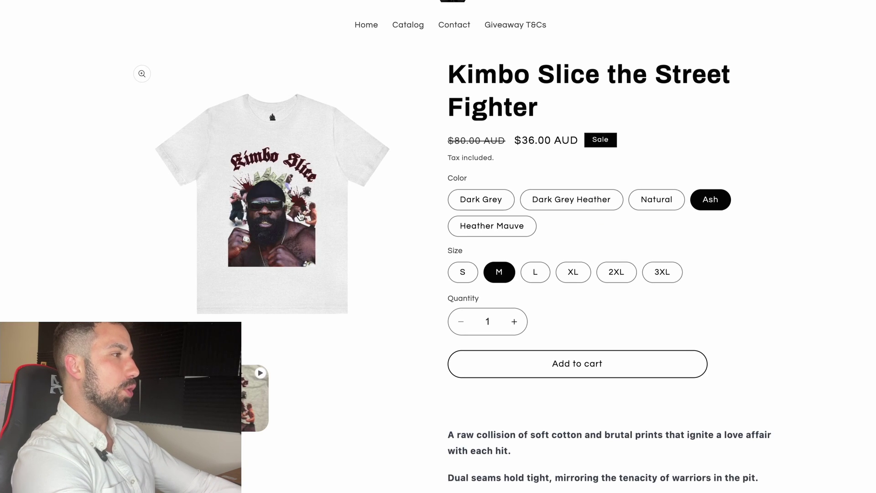
{"action": "left_click", "coordinate": [318, 202]}
{"action": "scroll", "coordinate": [313, 190], "scroll_direction": "down", "scroll_amount": 3}
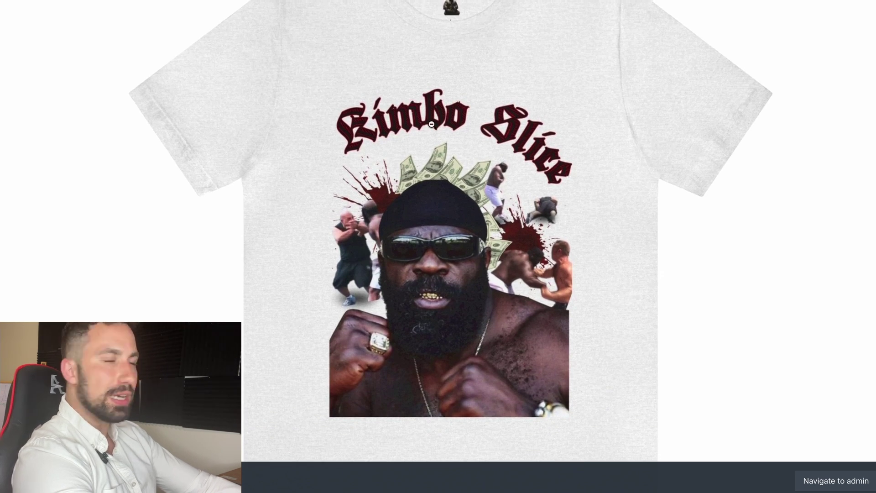
{"action": "left_click", "coordinate": [789, 106]}
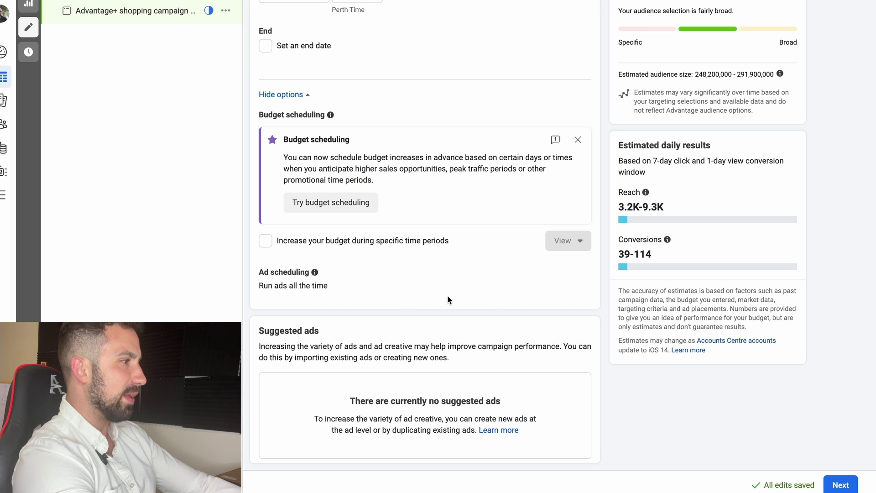
Move on to the ad level and open Add media in the Ad creative section
{"action": "left_click", "coordinate": [835, 484]}
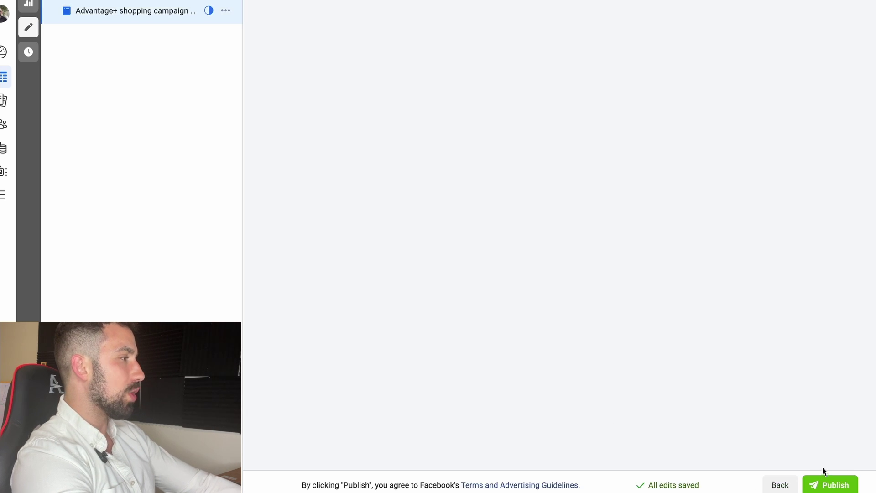
{"action": "scroll", "coordinate": [410, 303], "scroll_direction": "up", "scroll_amount": 20}
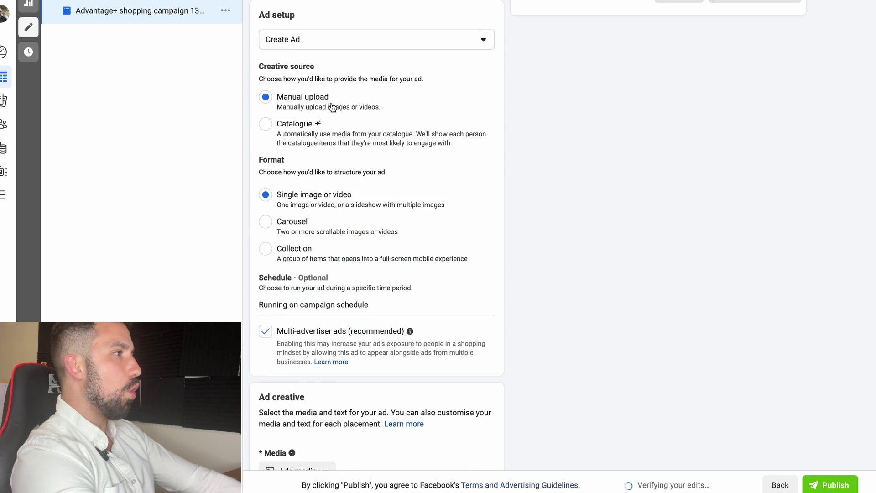
{"action": "scroll", "coordinate": [332, 107], "scroll_direction": "up", "scroll_amount": 6}
{"action": "scroll", "coordinate": [359, 137], "scroll_direction": "down", "scroll_amount": 1}
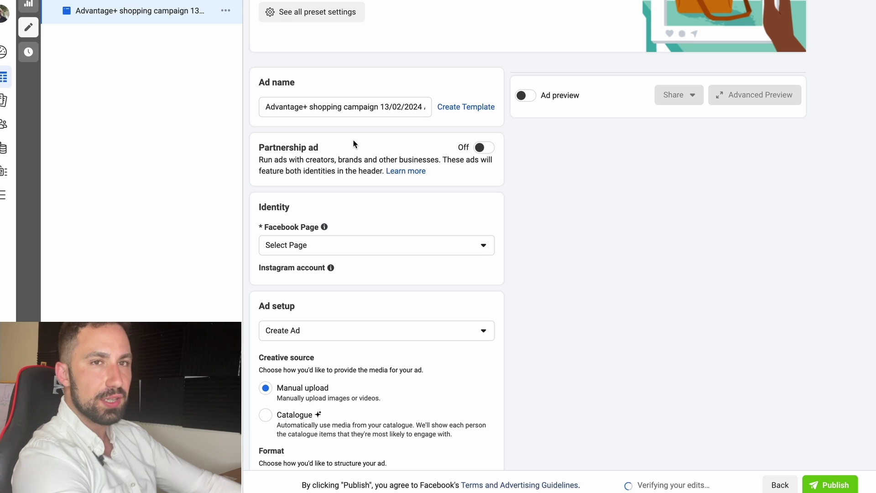
{"action": "scroll", "coordinate": [357, 143], "scroll_direction": "down", "scroll_amount": 2}
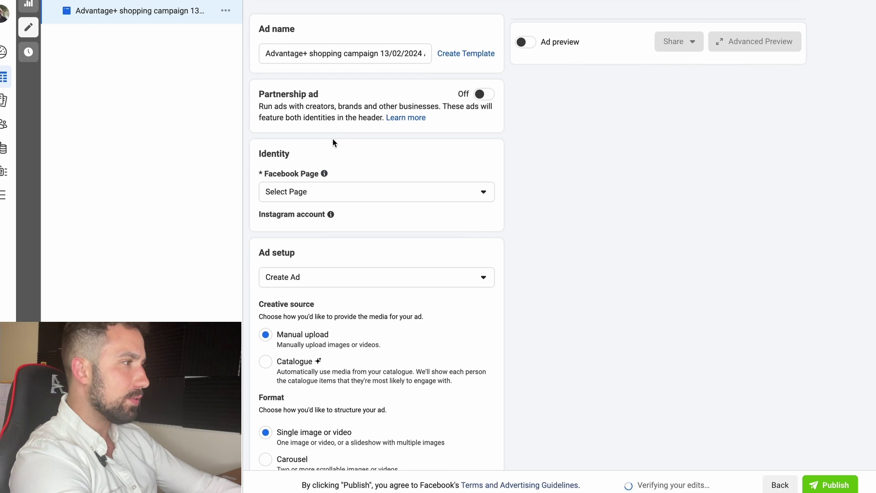
{"action": "scroll", "coordinate": [333, 143], "scroll_direction": "down", "scroll_amount": 4}
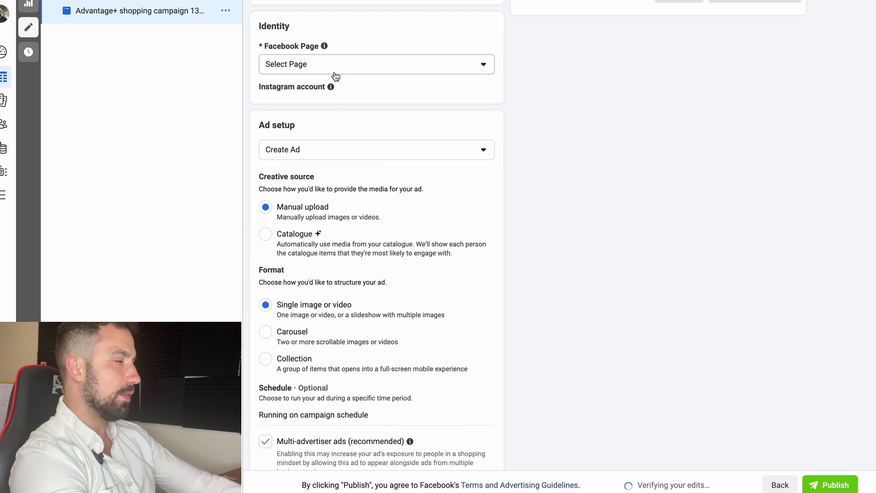
{"action": "scroll", "coordinate": [335, 80], "scroll_direction": "down", "scroll_amount": 4}
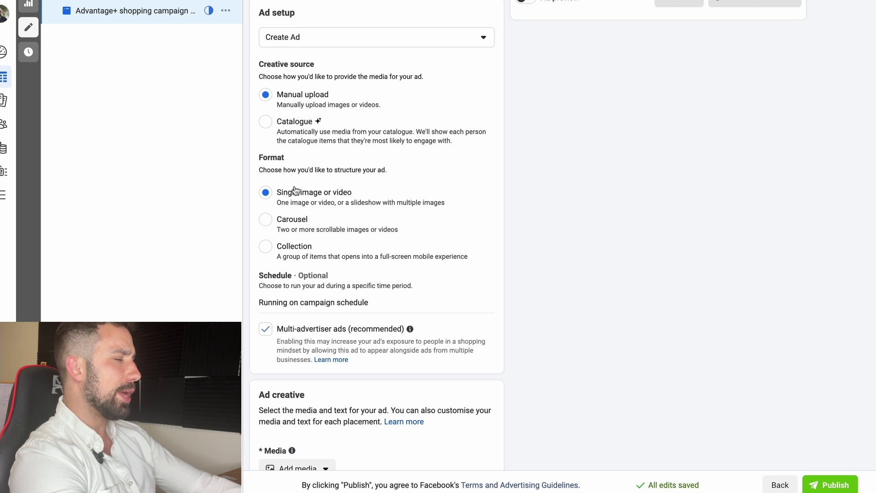
{"action": "scroll", "coordinate": [302, 200], "scroll_direction": "down", "scroll_amount": 1}
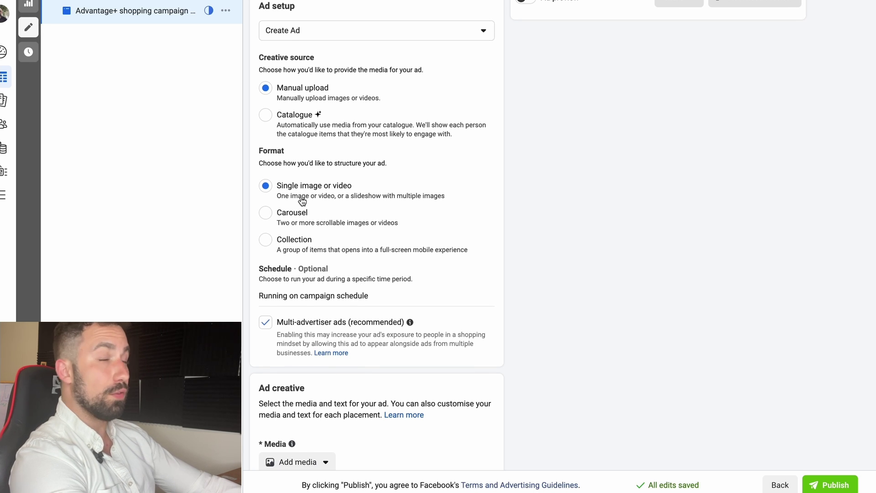
{"action": "scroll", "coordinate": [301, 206], "scroll_direction": "down", "scroll_amount": 6}
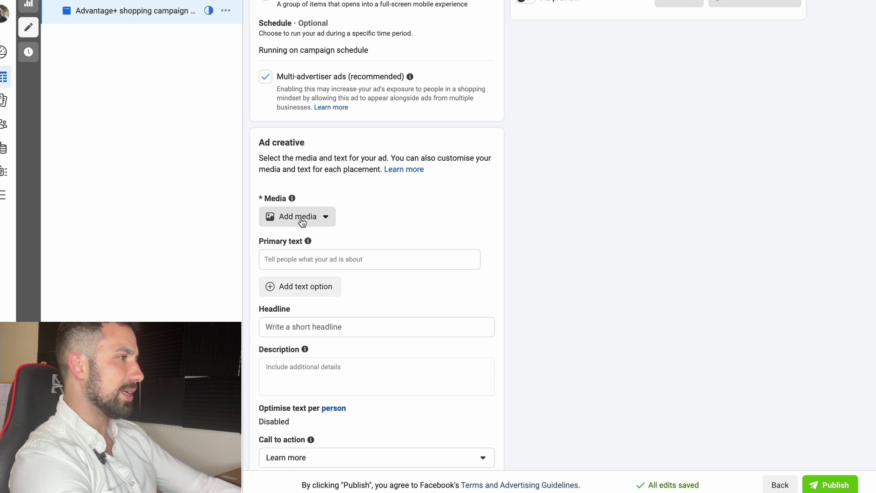
{"action": "left_click", "coordinate": [302, 218]}
Add the 1080×1080 pink product image as the ad's media with original crops
{"action": "left_click", "coordinate": [303, 244]}
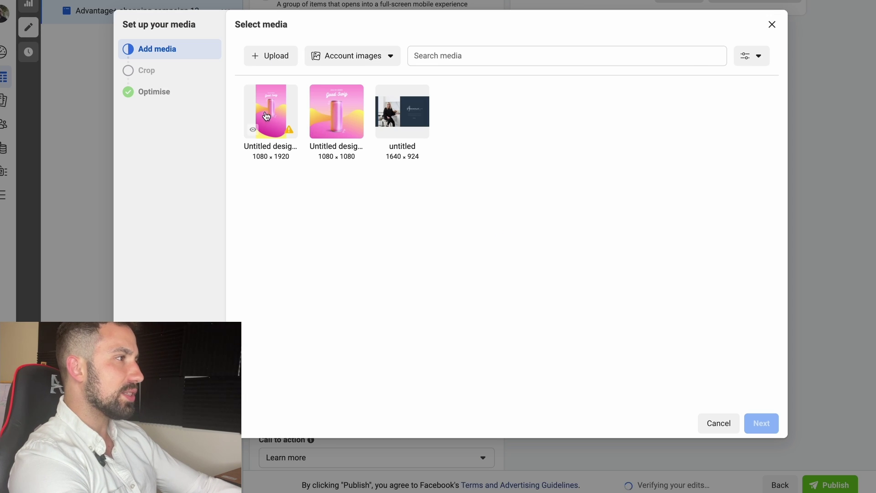
{"action": "left_click", "coordinate": [352, 114]}
{"action": "left_click", "coordinate": [761, 423]}
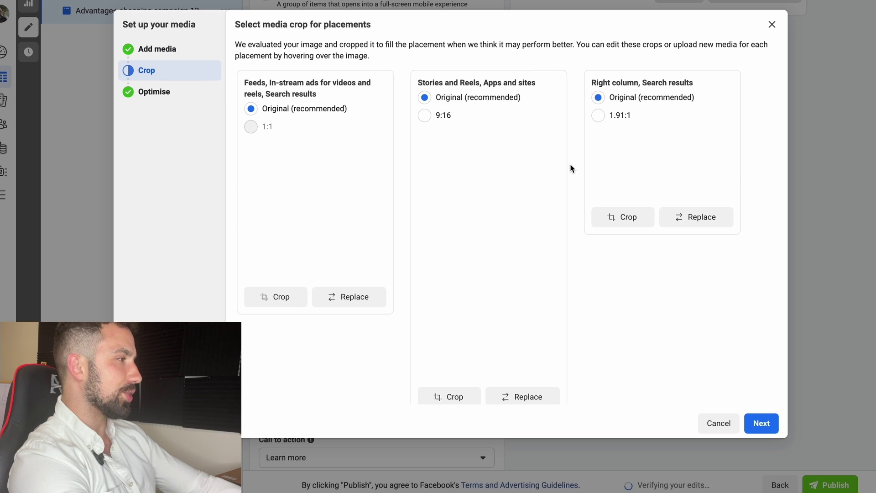
{"action": "left_click", "coordinate": [762, 423]}
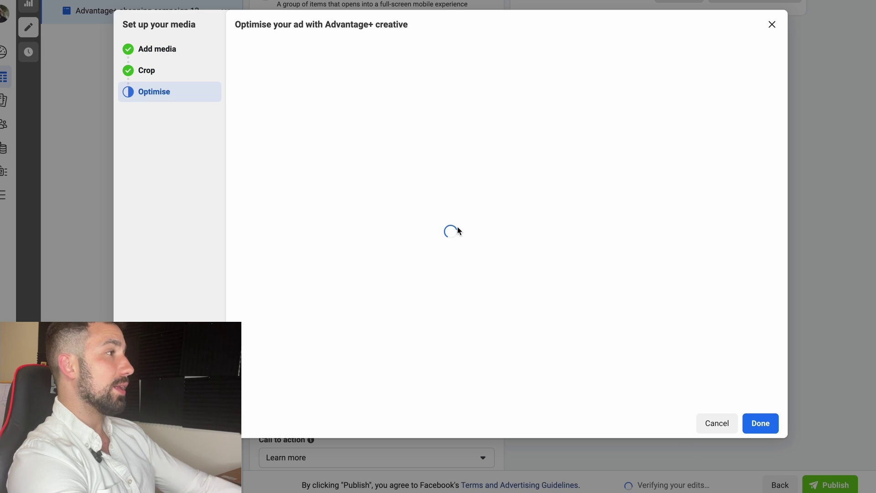
{"action": "scroll", "coordinate": [459, 230], "scroll_direction": "down", "scroll_amount": 1}
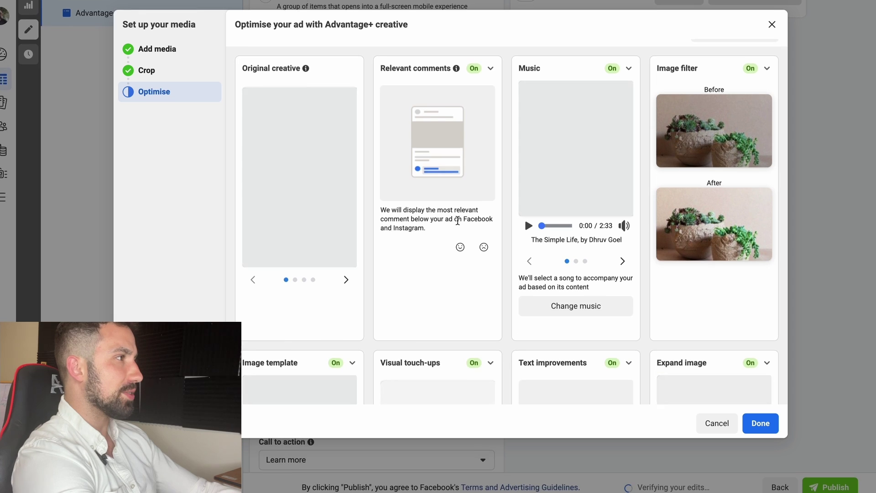
{"action": "scroll", "coordinate": [455, 219], "scroll_direction": "up", "scroll_amount": 1}
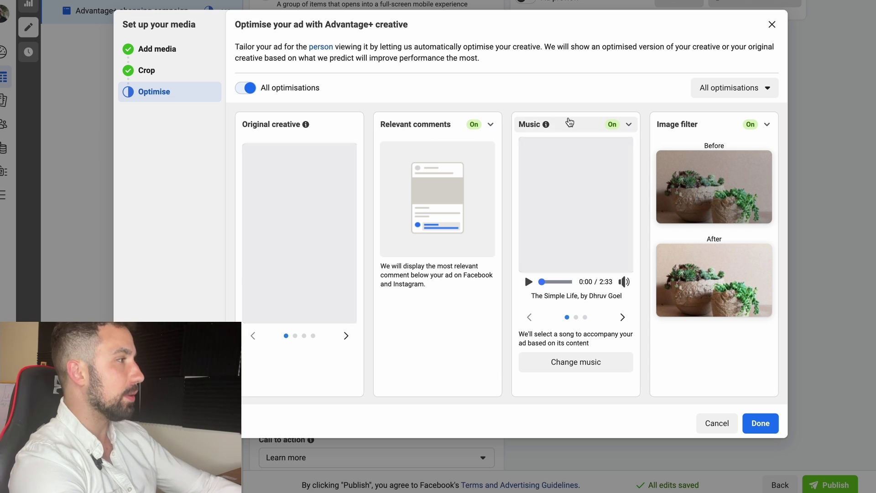
Turn off the Music, Image filter, Image template and Visual touch-ups optimisations
{"action": "left_click", "coordinate": [568, 122]}
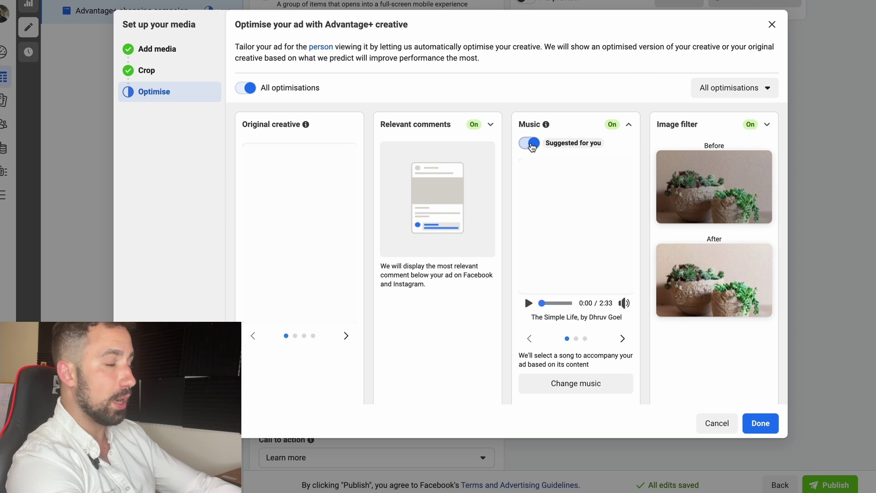
{"action": "left_click", "coordinate": [528, 144]}
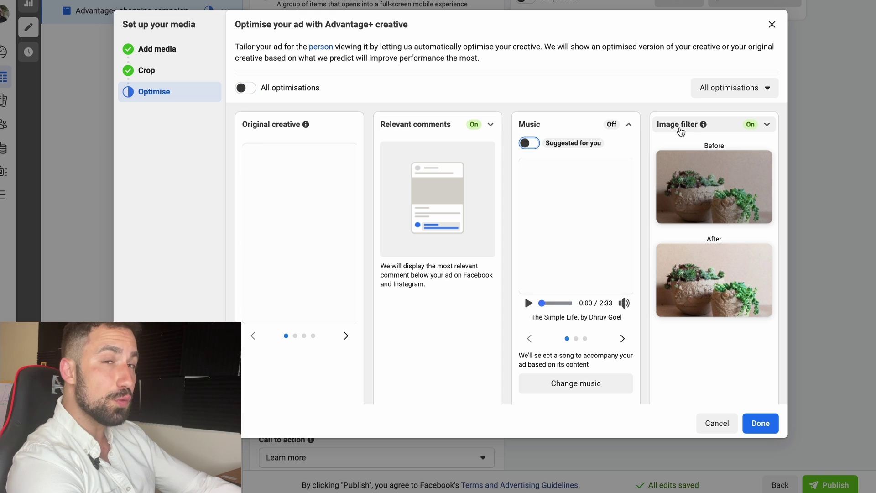
{"action": "left_click", "coordinate": [681, 132]}
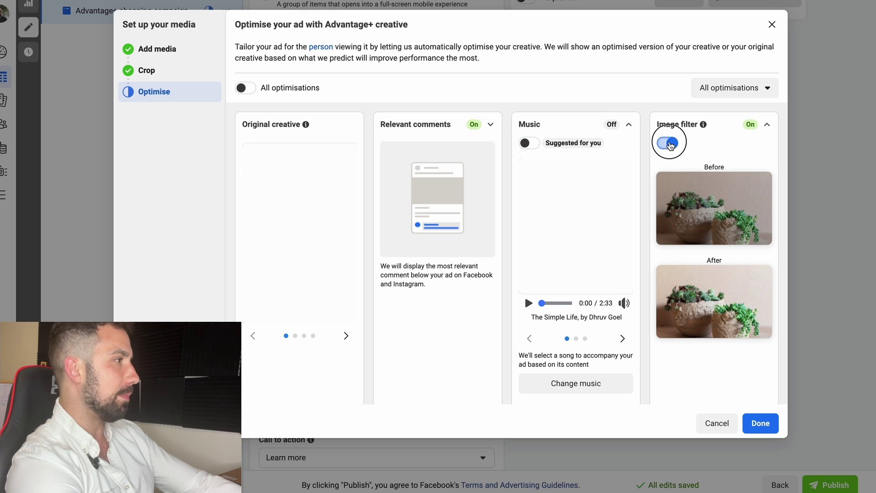
{"action": "left_click", "coordinate": [668, 144]}
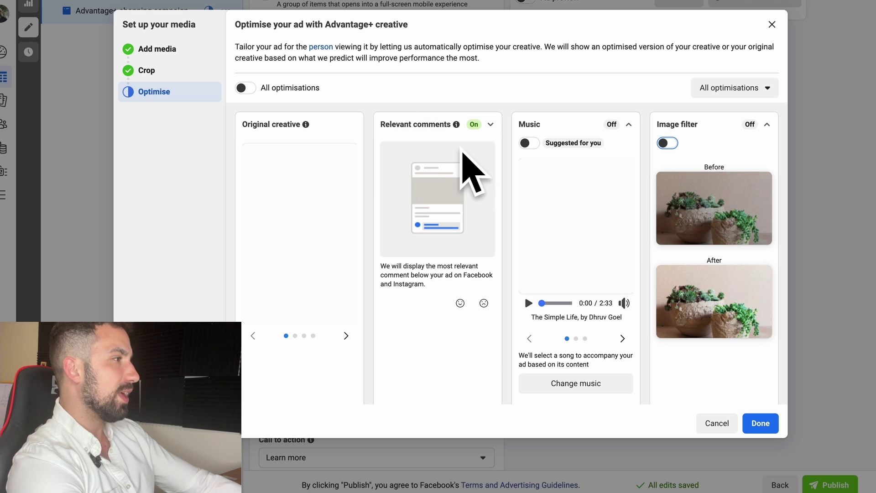
{"action": "scroll", "coordinate": [342, 172], "scroll_direction": "down", "scroll_amount": 3}
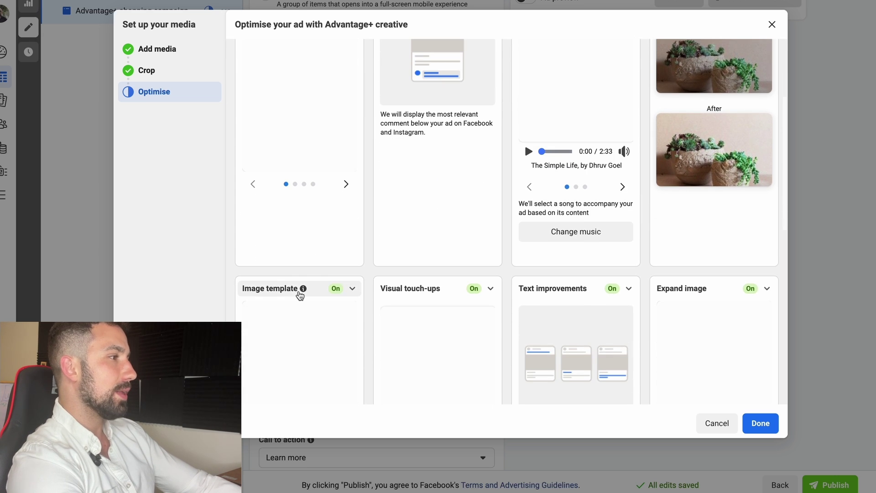
{"action": "left_click", "coordinate": [298, 292]}
{"action": "left_click", "coordinate": [253, 307]}
{"action": "left_click", "coordinate": [389, 292]}
{"action": "left_click", "coordinate": [391, 307]}
Turn off Expand image and Add items from catalogue, keeping text improvements on
{"action": "left_click", "coordinate": [519, 288]}
{"action": "scroll", "coordinate": [525, 273], "scroll_direction": "down", "scroll_amount": 1}
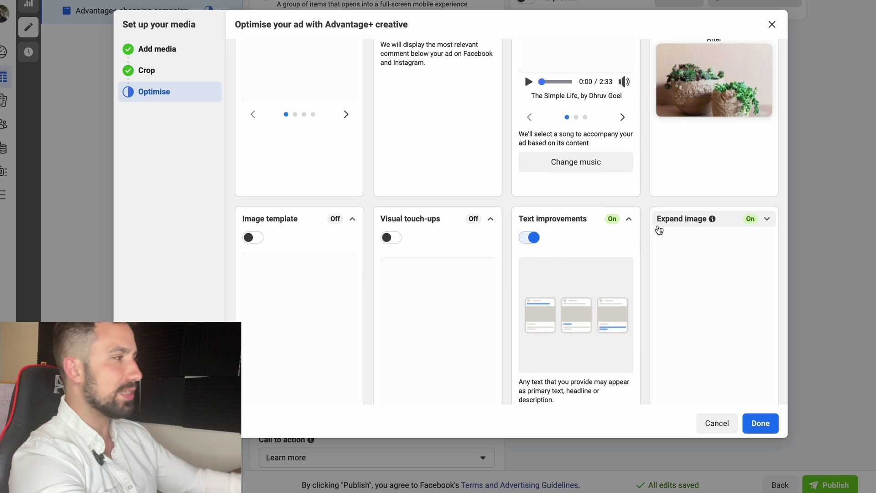
{"action": "left_click", "coordinate": [659, 230]}
{"action": "scroll", "coordinate": [532, 250], "scroll_direction": "down", "scroll_amount": 6}
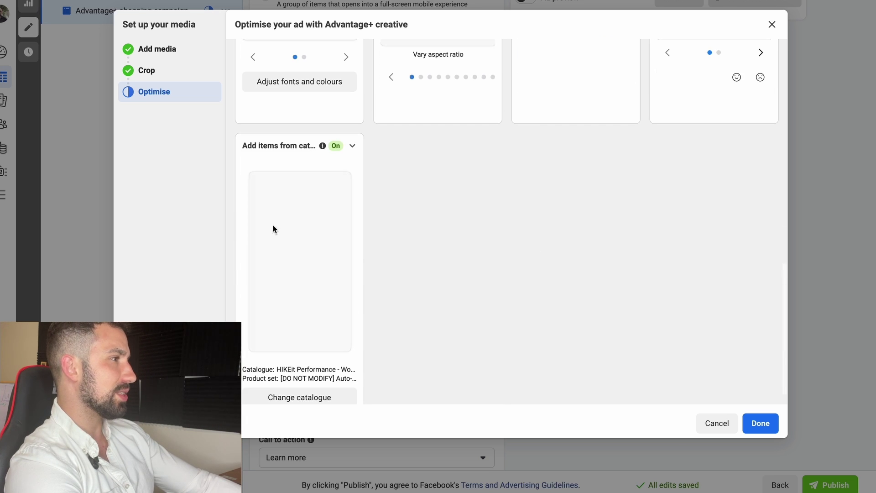
{"action": "left_click", "coordinate": [288, 150]}
{"action": "left_click", "coordinate": [253, 165]}
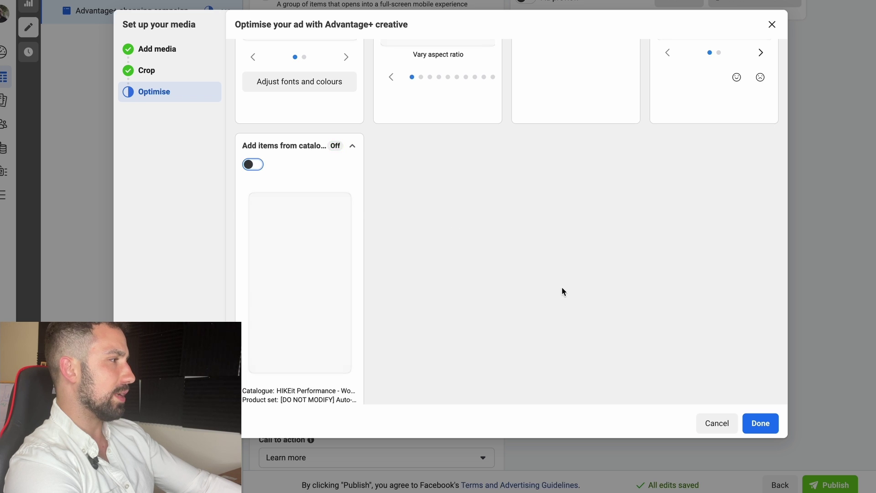
{"action": "scroll", "coordinate": [577, 291], "scroll_direction": "up", "scroll_amount": 6}
Apply the 2/8 creative optimisations and start on the ad's primary text
{"action": "left_click", "coordinate": [760, 423]}
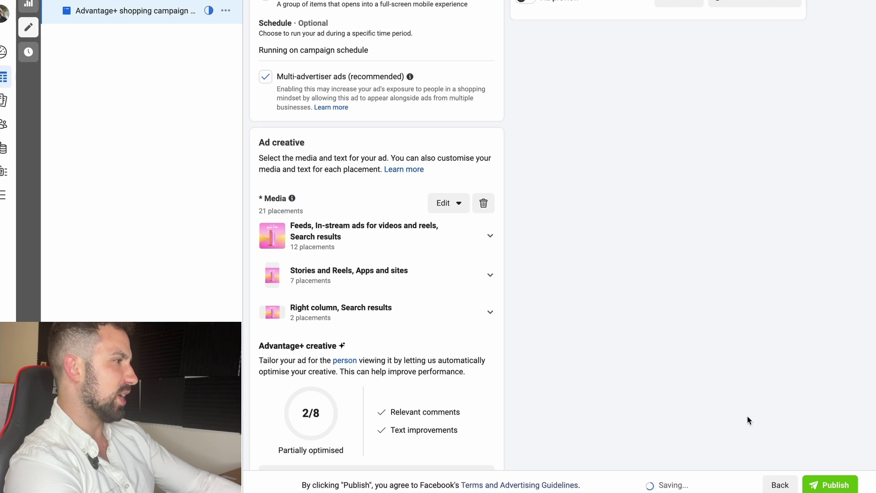
{"action": "scroll", "coordinate": [393, 323], "scroll_direction": "down", "scroll_amount": 5}
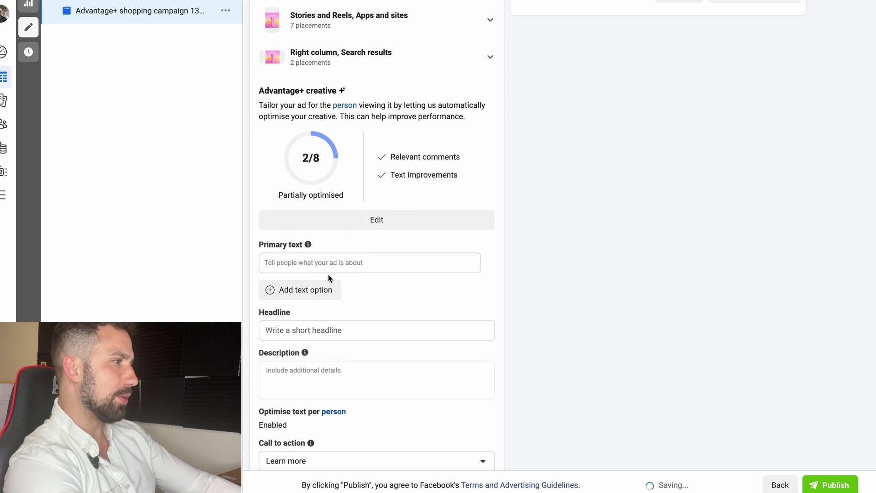
{"action": "left_click", "coordinate": [328, 267]}
{"action": "scroll", "coordinate": [346, 285], "scroll_direction": "down", "scroll_amount": 5}
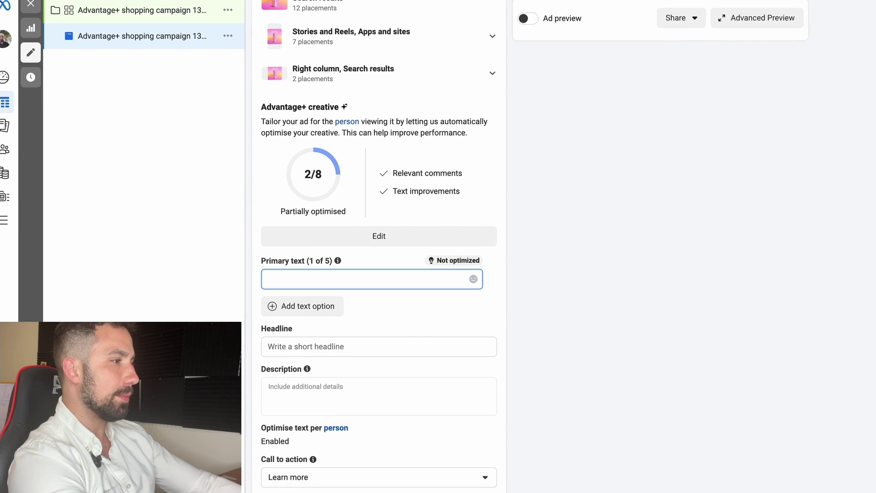
Create a new ad from the Advantage+ shopping campaign's actions menu
{"action": "left_click", "coordinate": [228, 10]}
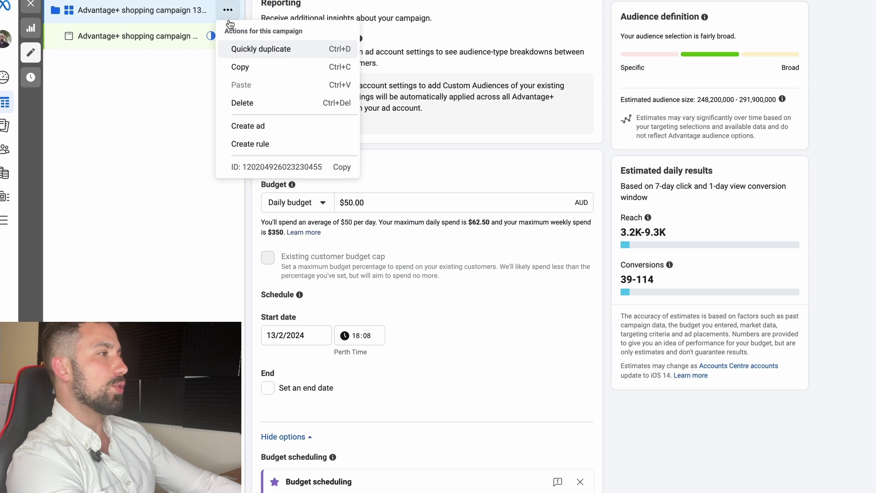
{"action": "left_click", "coordinate": [256, 126]}
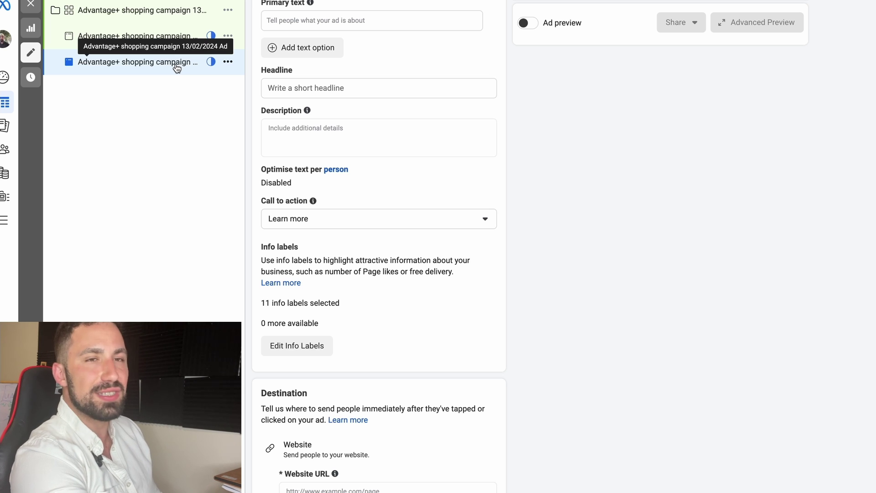
Set the new ad's creative source to Catalogue and its format to Carousel
{"action": "left_click", "coordinate": [177, 68]}
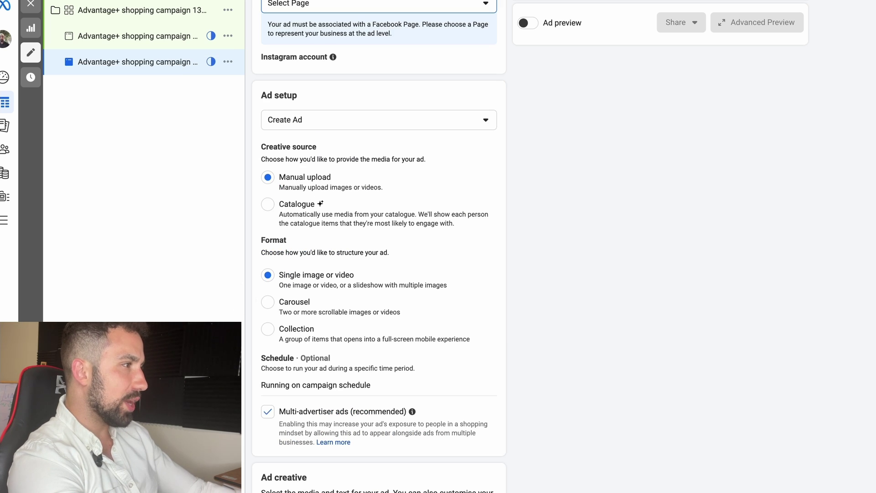
{"action": "left_click", "coordinate": [268, 204]}
{"action": "scroll", "coordinate": [294, 288], "scroll_direction": "down", "scroll_amount": 1}
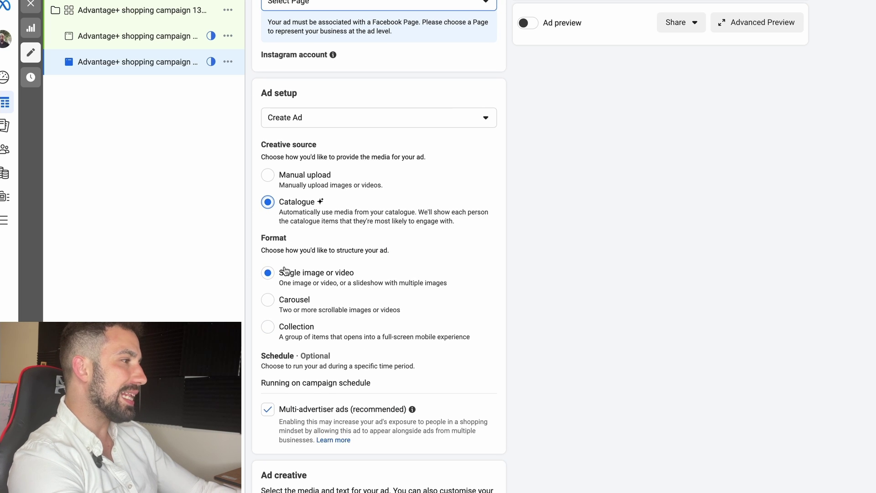
{"action": "left_click", "coordinate": [268, 300]}
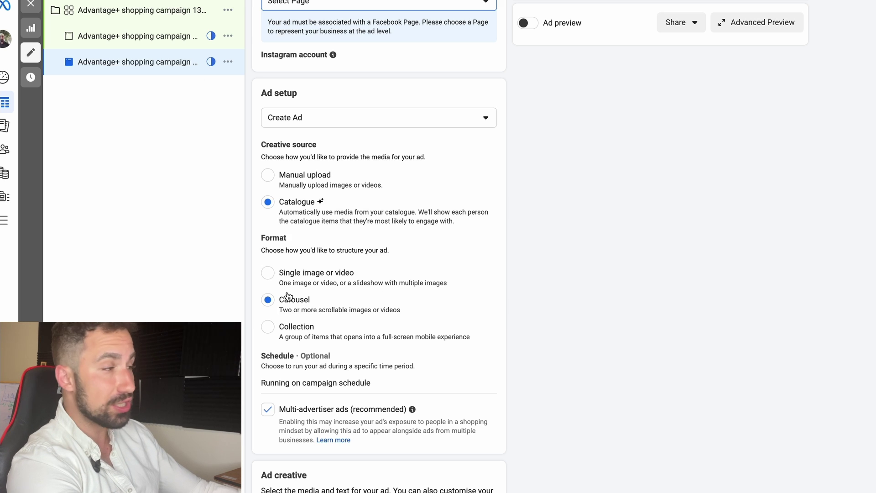
{"action": "scroll", "coordinate": [288, 296], "scroll_direction": "up", "scroll_amount": 2}
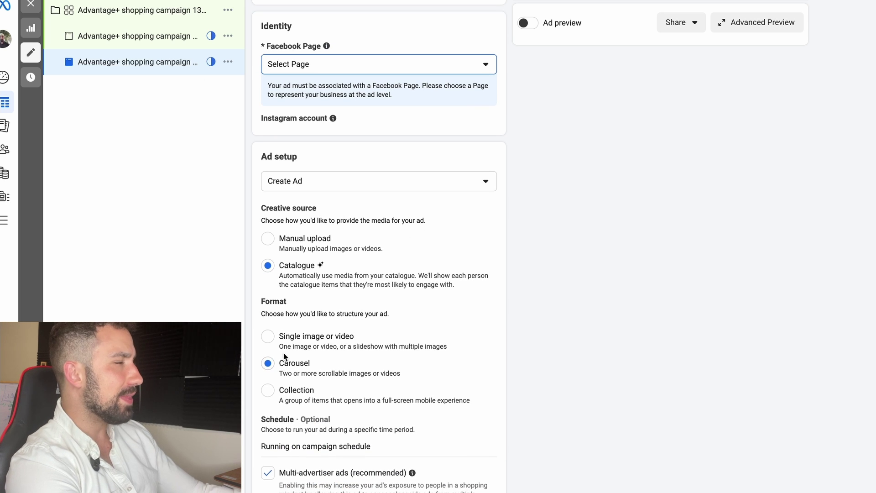
{"action": "scroll", "coordinate": [308, 348], "scroll_direction": "down", "scroll_amount": 10}
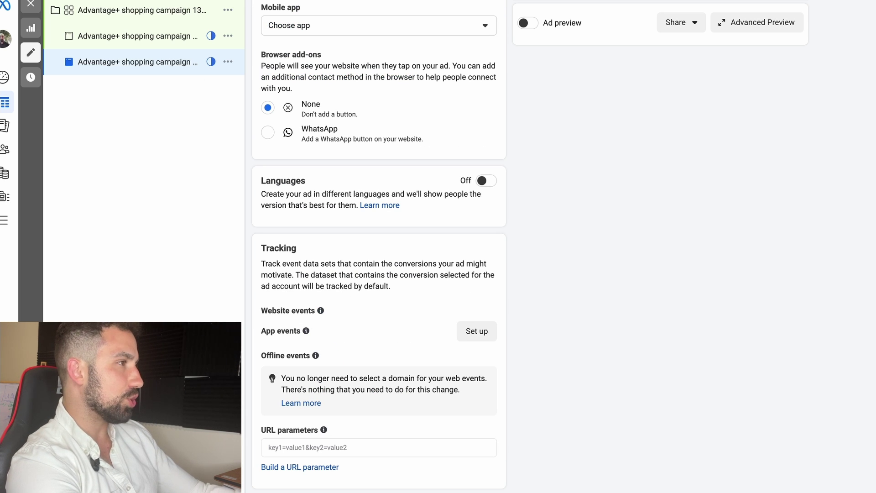